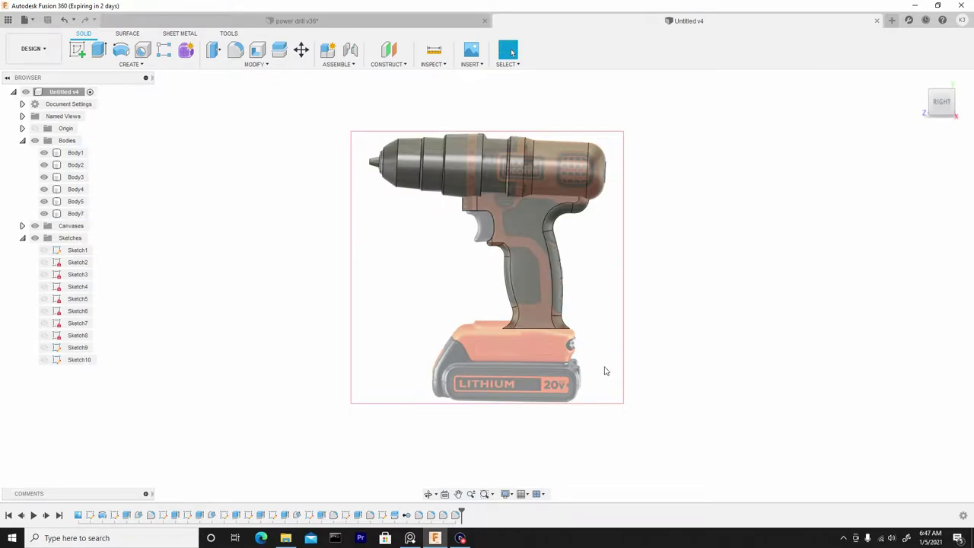
# Step: Start a sketch on the drill's side plane and draw a two-point rectangle about 9.5 by 5.1 mm around the battery base in the canvas
pyautogui.scroll(5, 567, 380)
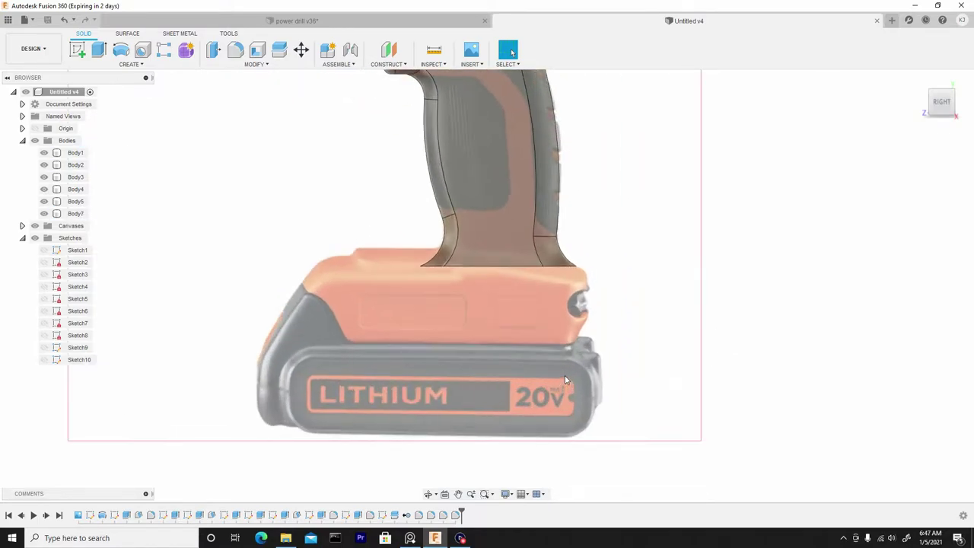
pyautogui.scroll(-5, 565, 379)
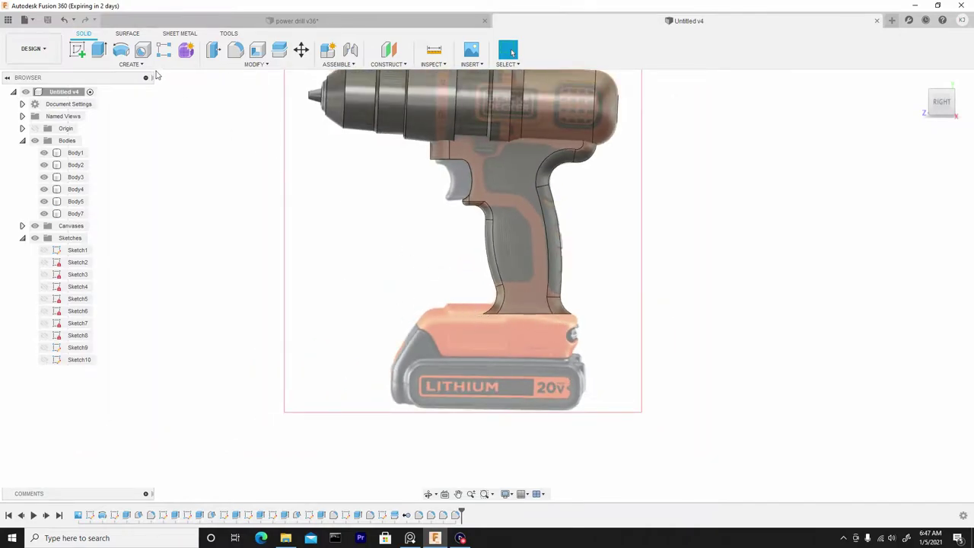
pyautogui.click(77, 50)
pyautogui.click(415, 202)
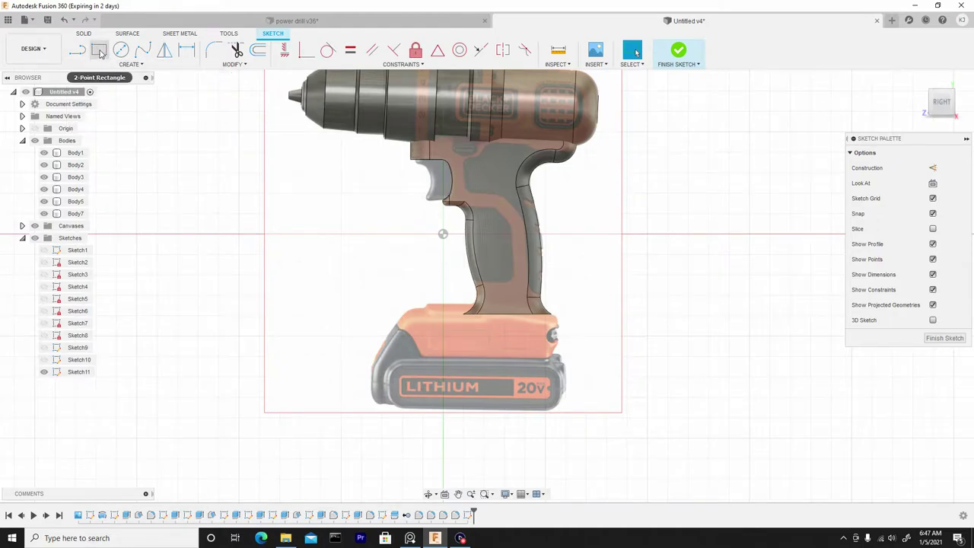
pyautogui.click(140, 65)
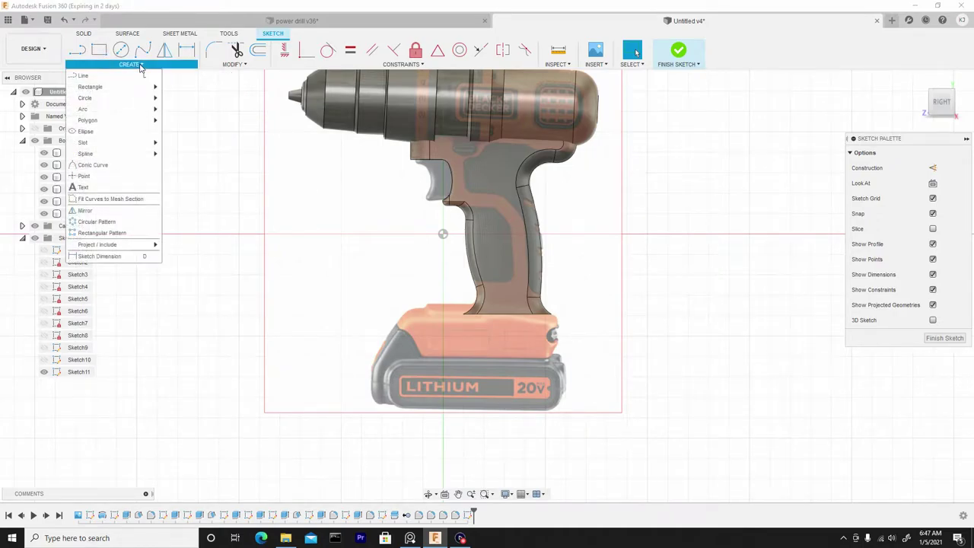
pyautogui.moveTo(122, 91)
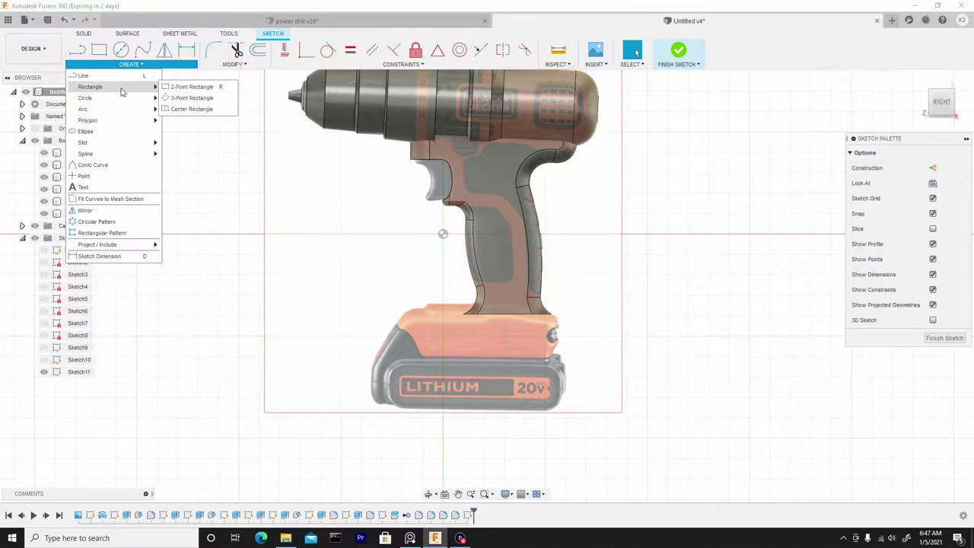
pyautogui.click(192, 89)
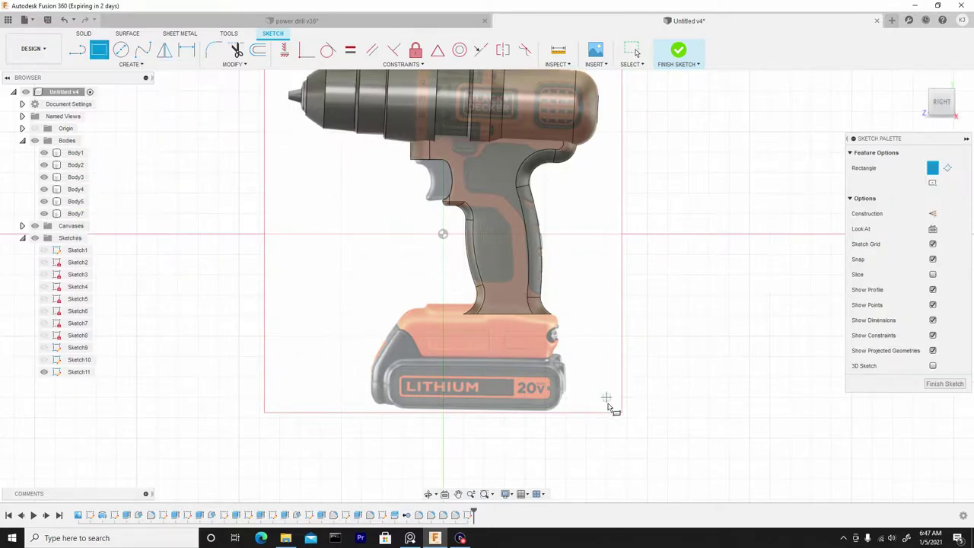
pyautogui.scroll(3, 601, 409)
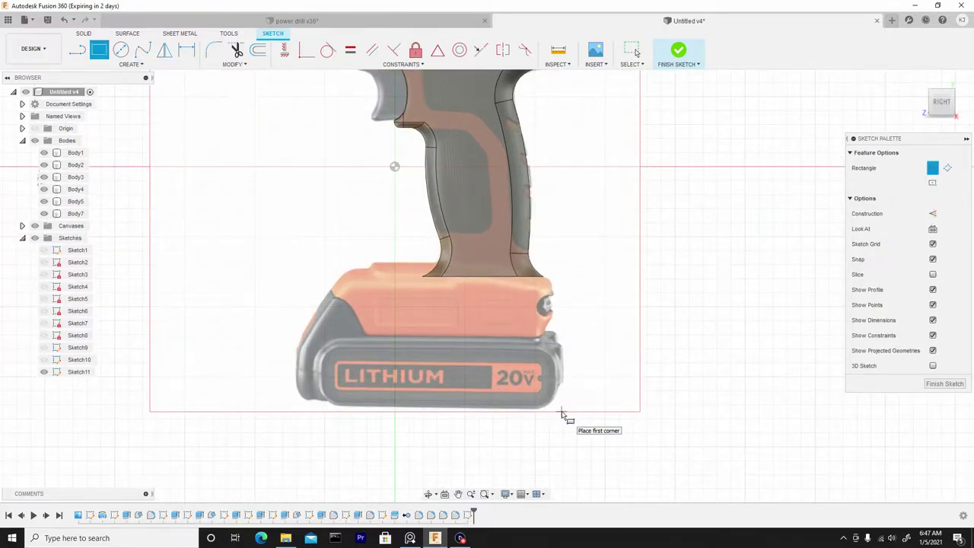
pyautogui.click(563, 412)
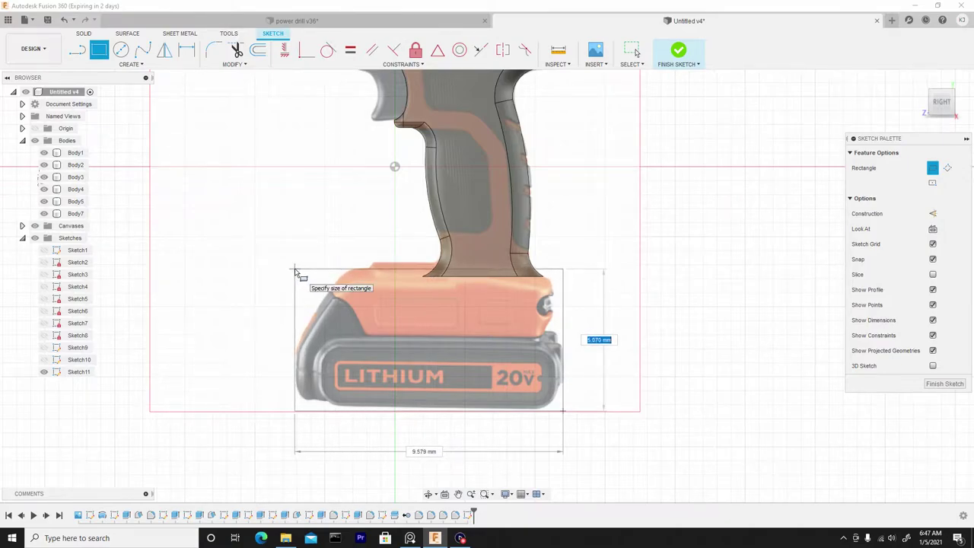
pyautogui.click(297, 268)
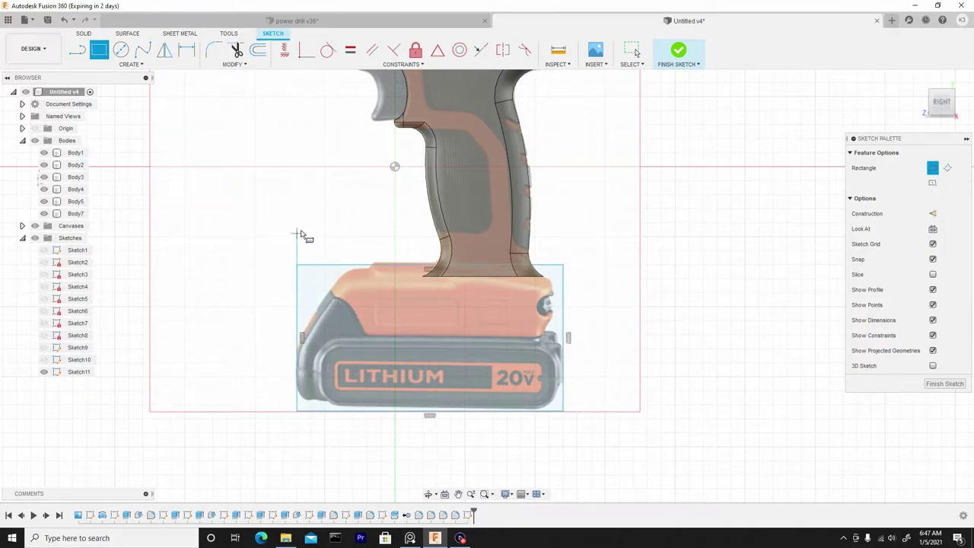
pyautogui.rightClick(324, 225)
pyautogui.click(354, 252)
# Step: Lower the rectangle's top edge to just below the bottom end of the drill handle
pyautogui.scroll(1, 416, 334)
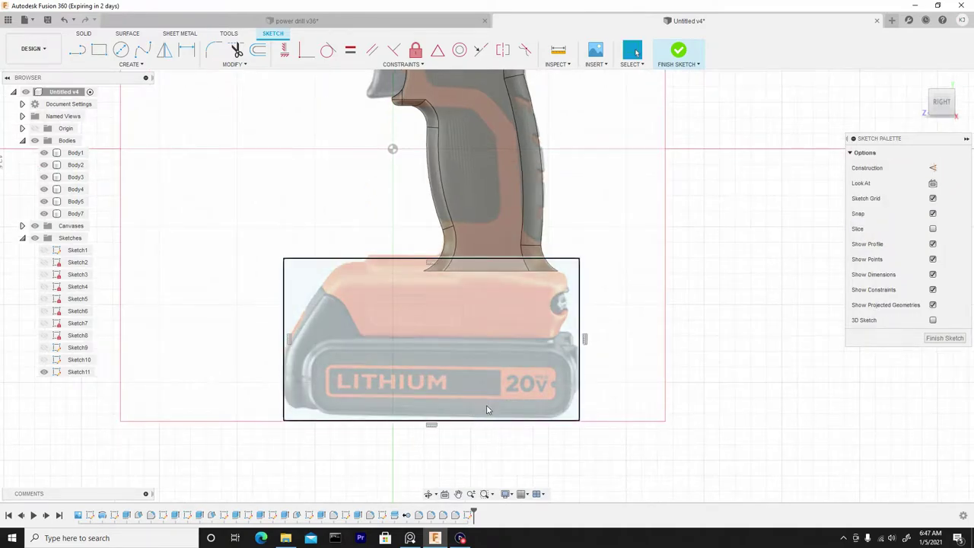
pyautogui.moveTo(489, 425); pyautogui.dragTo(490, 426)
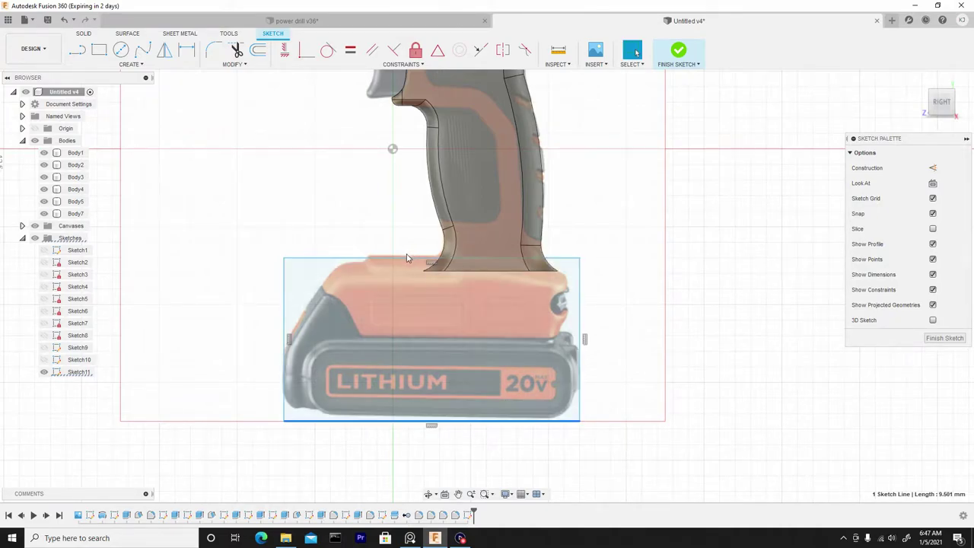
pyautogui.moveTo(400, 261)
pyautogui.mouseDown()
pyautogui.moveTo(405, 308)
pyautogui.moveTo(405, 285)
pyautogui.mouseUp()
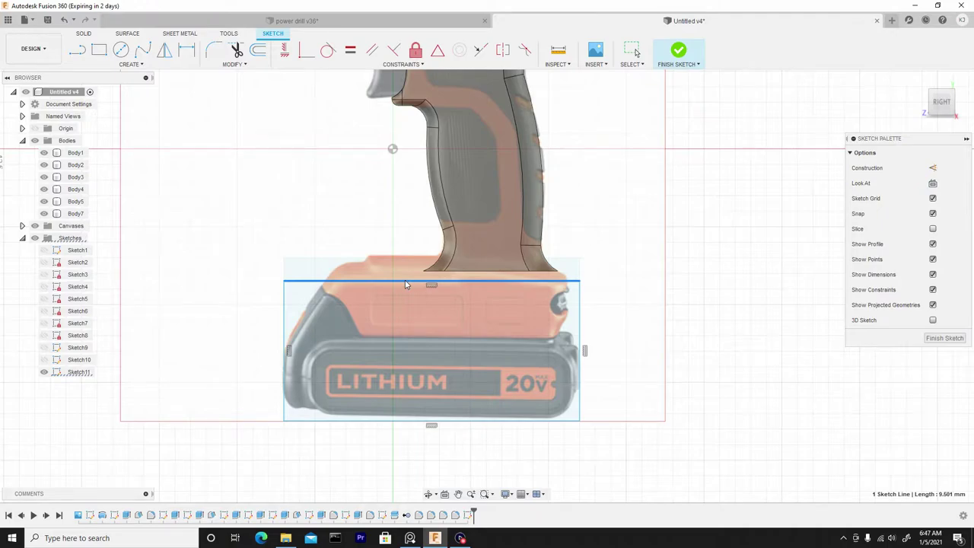
pyautogui.press('Escape')
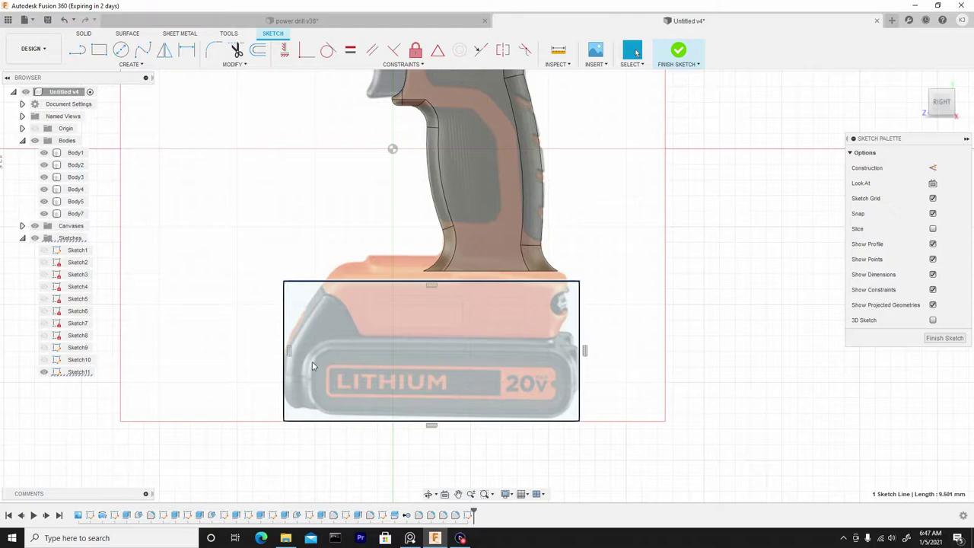
# Step: Draw a sloped line about 3.03 mm long at about 58 degrees across the rectangle's upper front corner, following the battery's slanted front
pyautogui.click(346, 295)
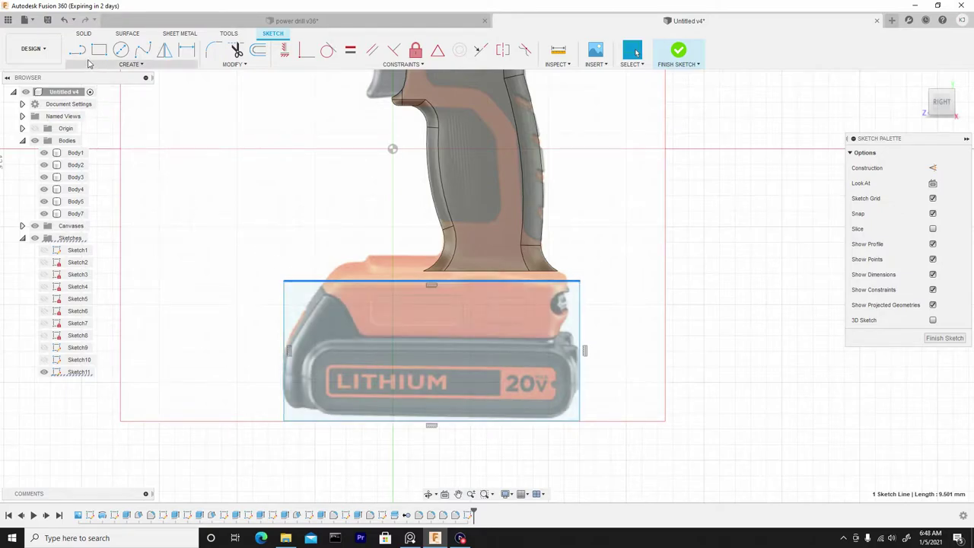
pyautogui.click(214, 197)
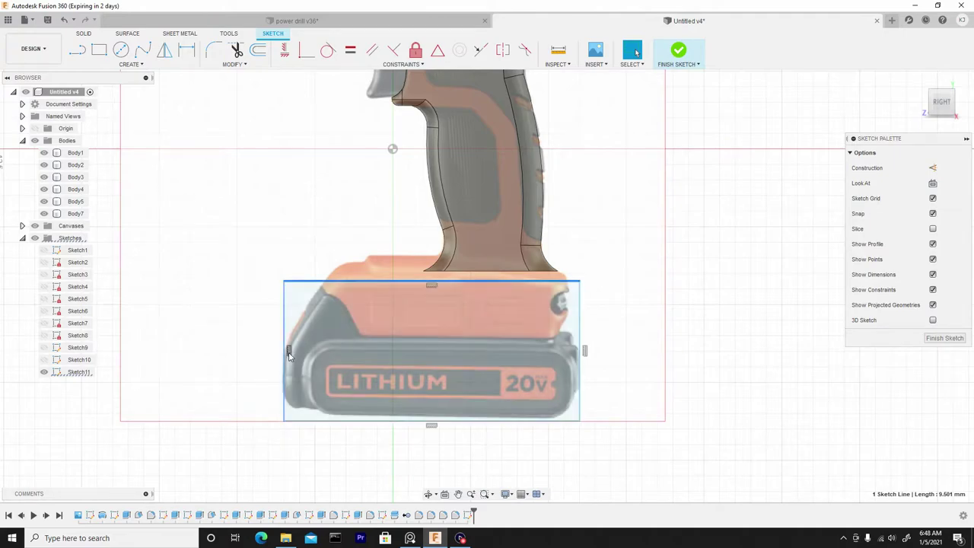
pyautogui.click(79, 51)
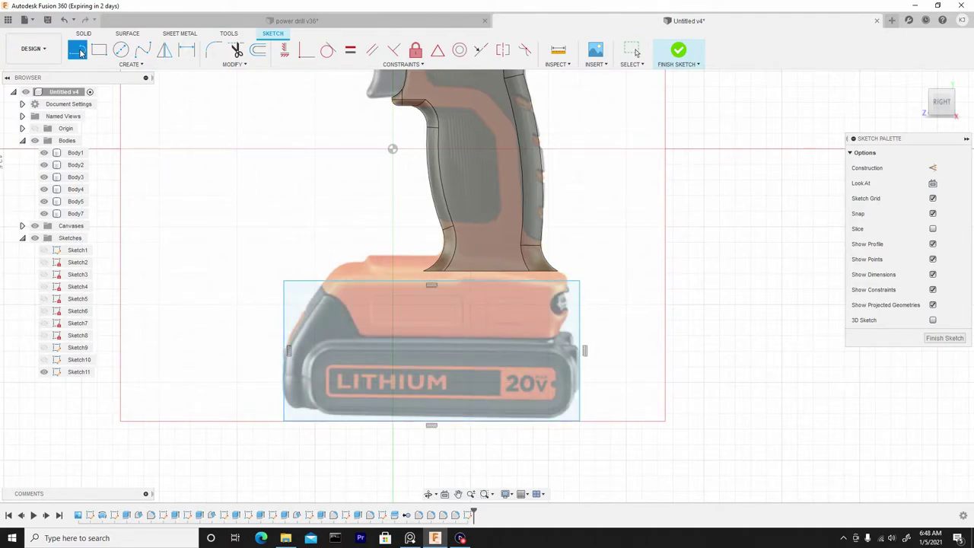
pyautogui.click(287, 353)
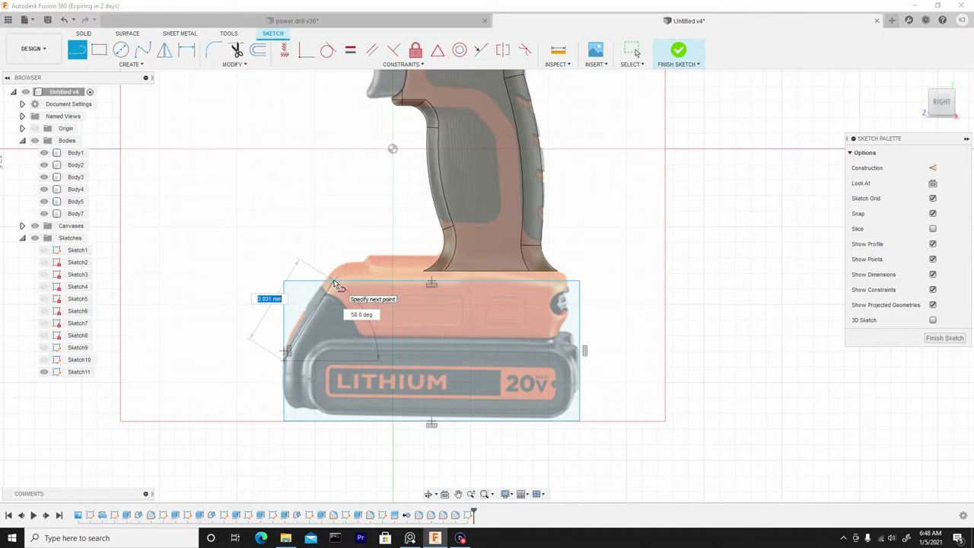
pyautogui.click(335, 283)
# Step: Trim the rectangle's top and front edge segments outside the sloped line to remove the corner
pyautogui.click(236, 49)
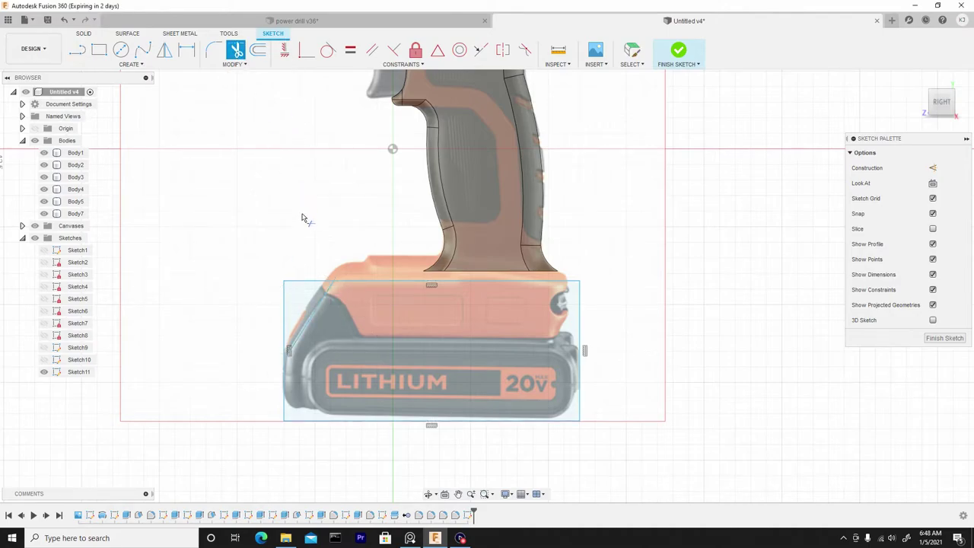
pyautogui.click(311, 283)
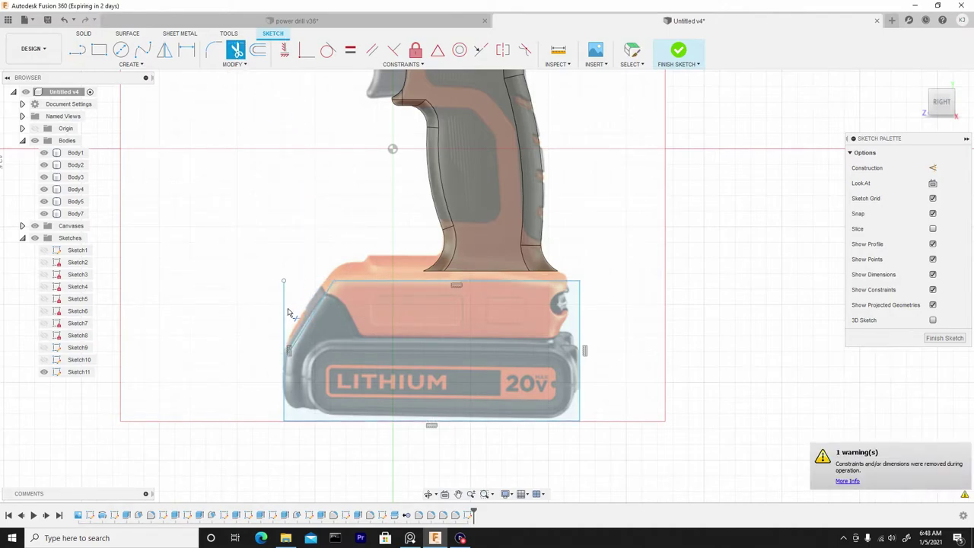
pyautogui.click(289, 313)
pyautogui.rightClick(612, 274)
pyautogui.click(644, 271)
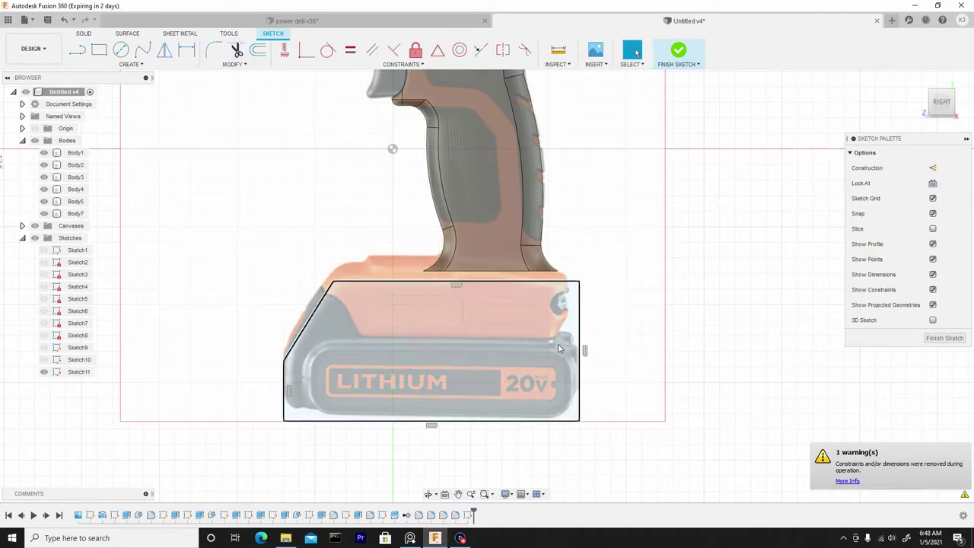
# Step: Extrude the battery profile symmetrically about 2.219 mm to each side as a new body
pyautogui.click(492, 322)
pyautogui.rightClick(455, 315)
pyautogui.click(490, 298)
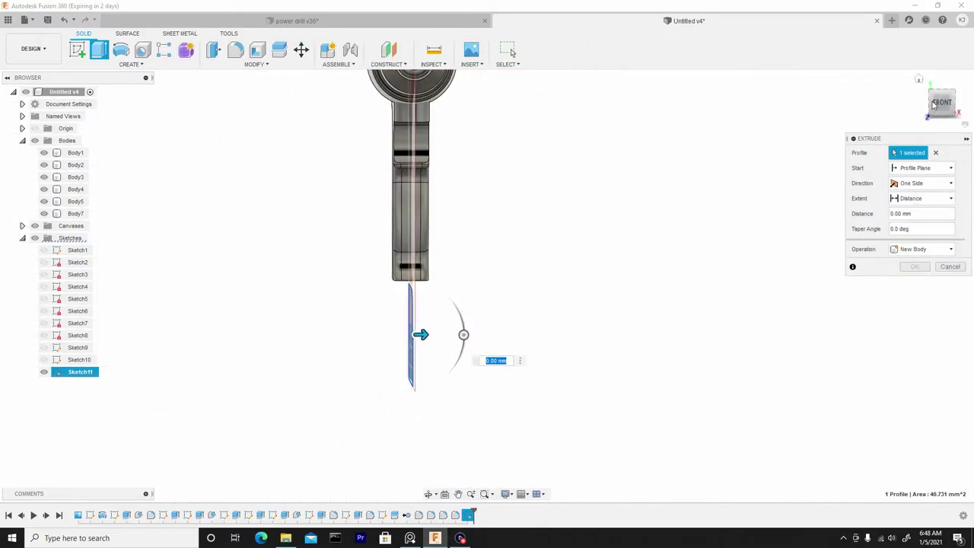
pyautogui.moveTo(424, 335); pyautogui.dragTo(473, 336)
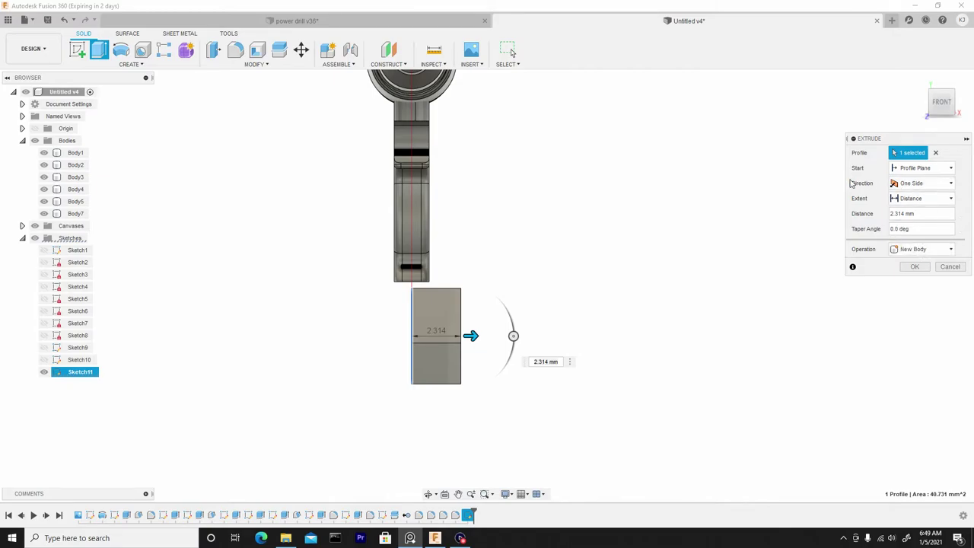
pyautogui.click(919, 184)
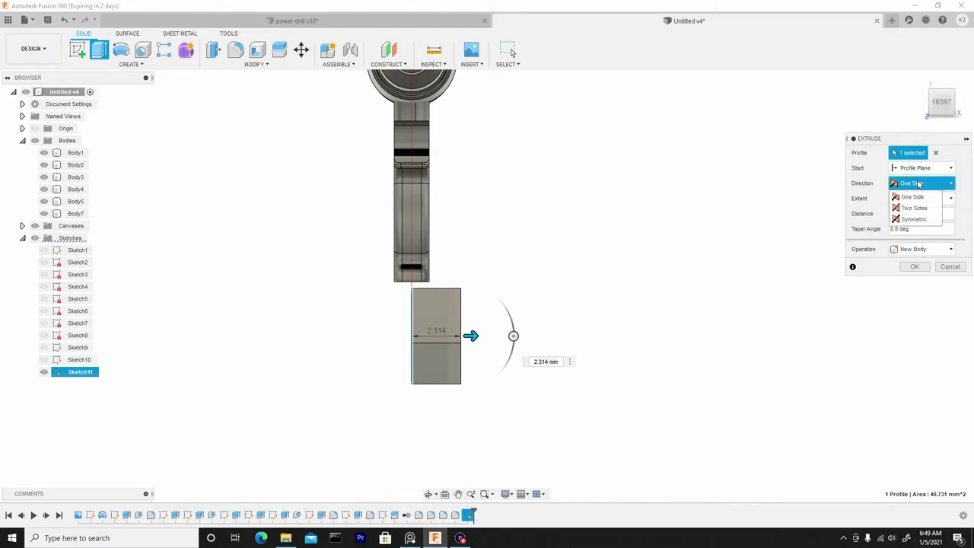
pyautogui.click(917, 219)
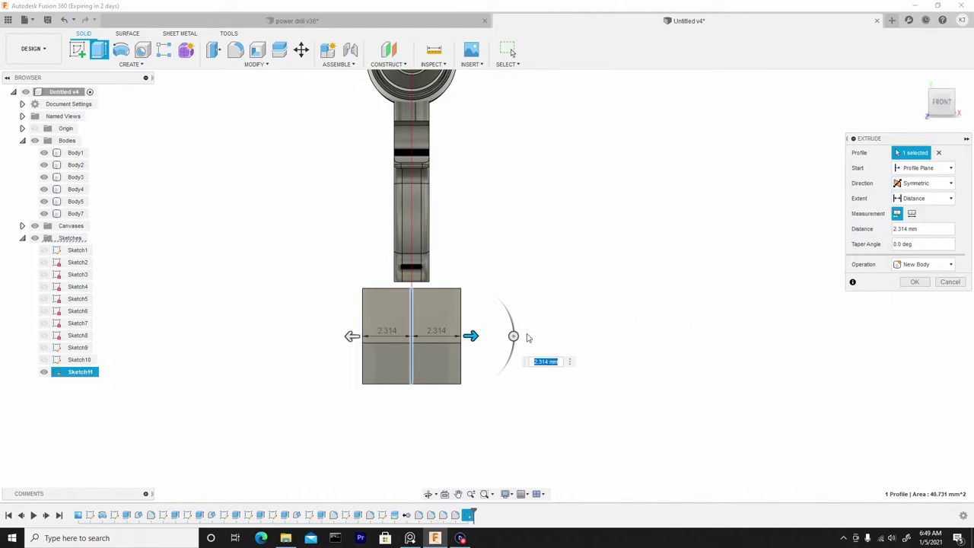
pyautogui.moveTo(471, 336); pyautogui.dragTo(469, 336)
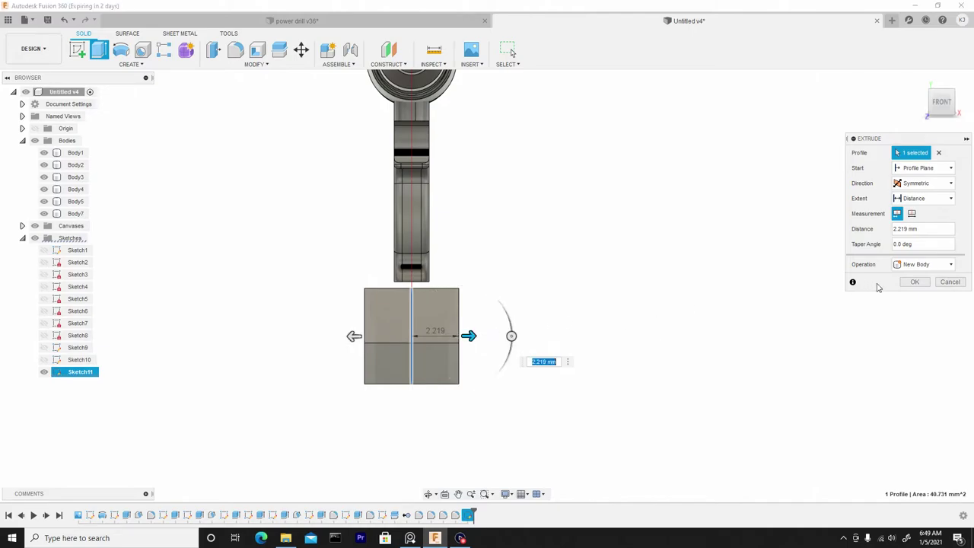
pyautogui.click(915, 282)
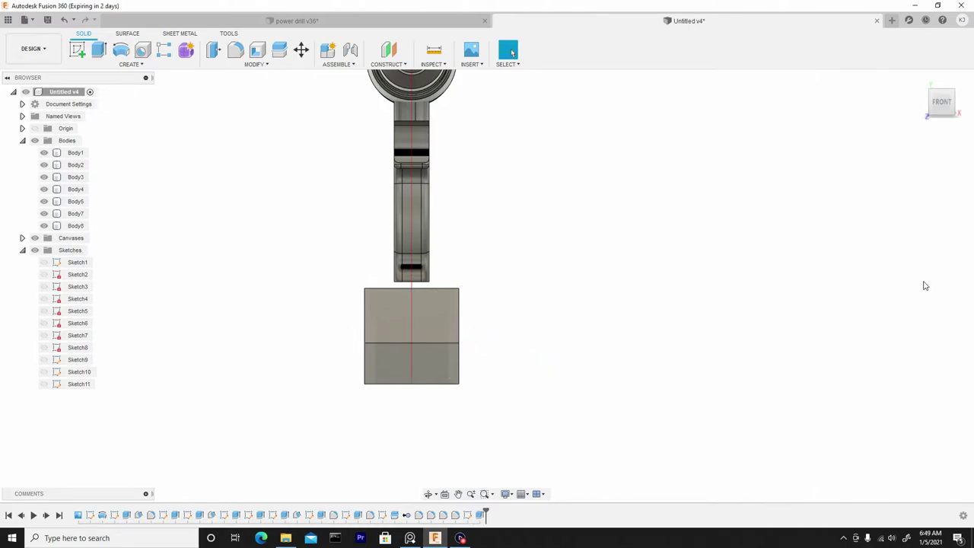
# Step: Start a new sketch on the top face of the battery block
pyautogui.moveTo(548, 282)
pyautogui.keyDown('shift'); pyautogui.mouseDown(button='middle')
pyautogui.moveTo(445, 283)
pyautogui.moveTo(423, 336)
pyautogui.moveTo(474, 337)
pyautogui.moveTo(565, 273)
pyautogui.mouseUp(button='middle'); pyautogui.keyUp('shift')
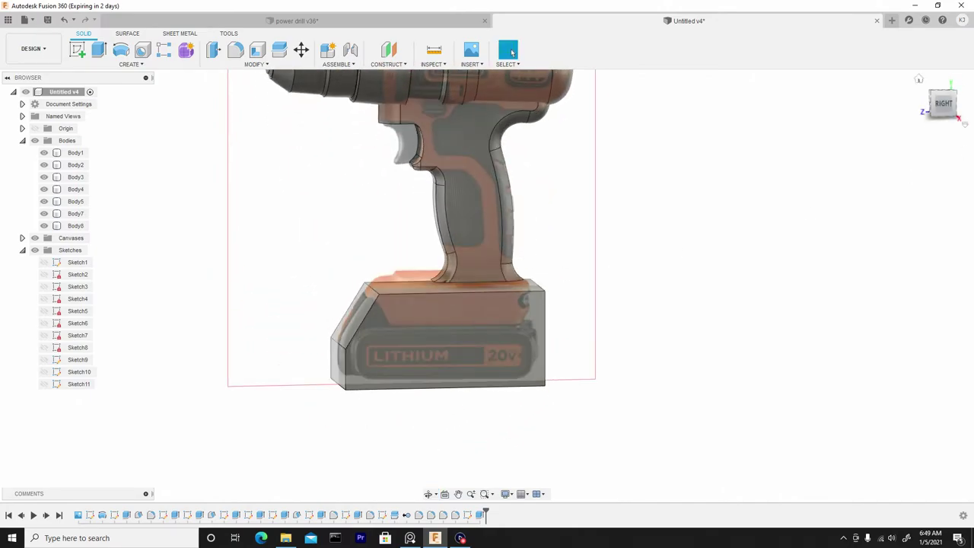
pyautogui.scroll(3, 409, 318)
pyautogui.scroll(2, 405, 262)
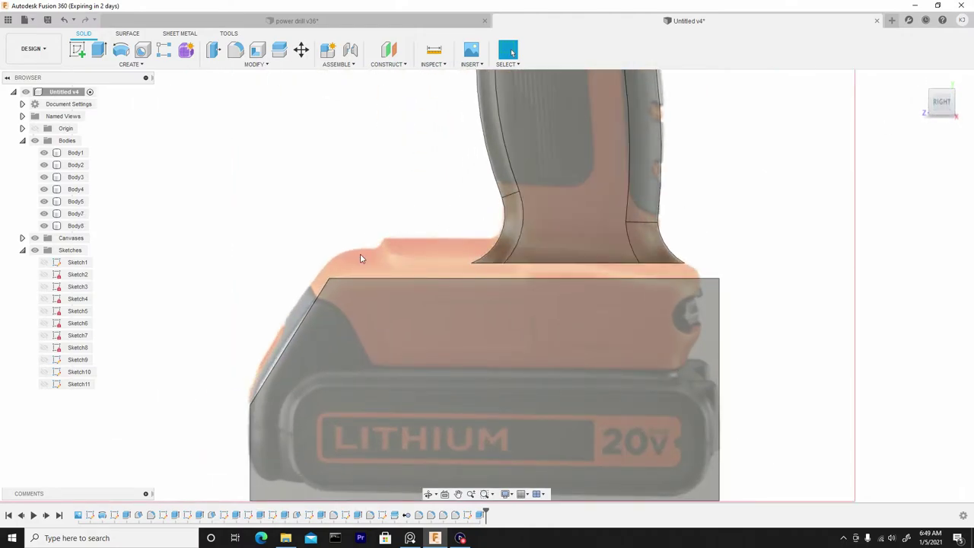
pyautogui.keyDown('shift'); pyautogui.moveTo(422, 228); pyautogui.dragTo(404, 266, button='middle'); pyautogui.keyUp('shift')
pyautogui.click(404, 265)
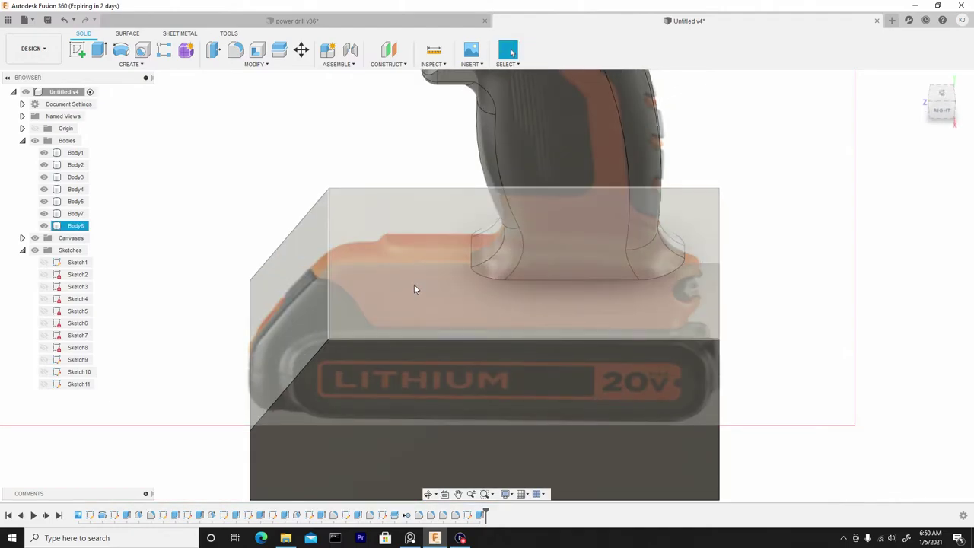
pyautogui.click(415, 286)
pyautogui.click(77, 51)
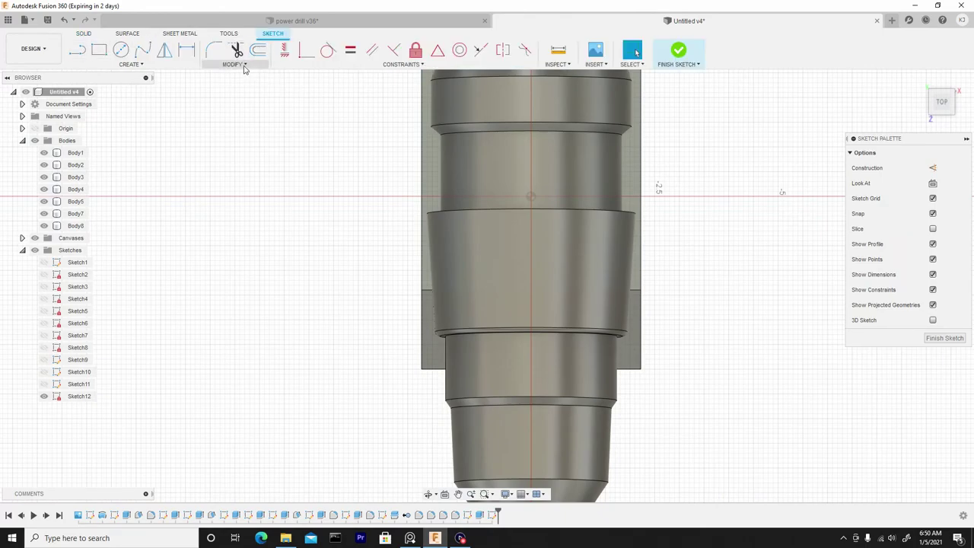
# Step: Offset the outline of the battery block's top face inward by about 0.378 mm
pyautogui.click(243, 66)
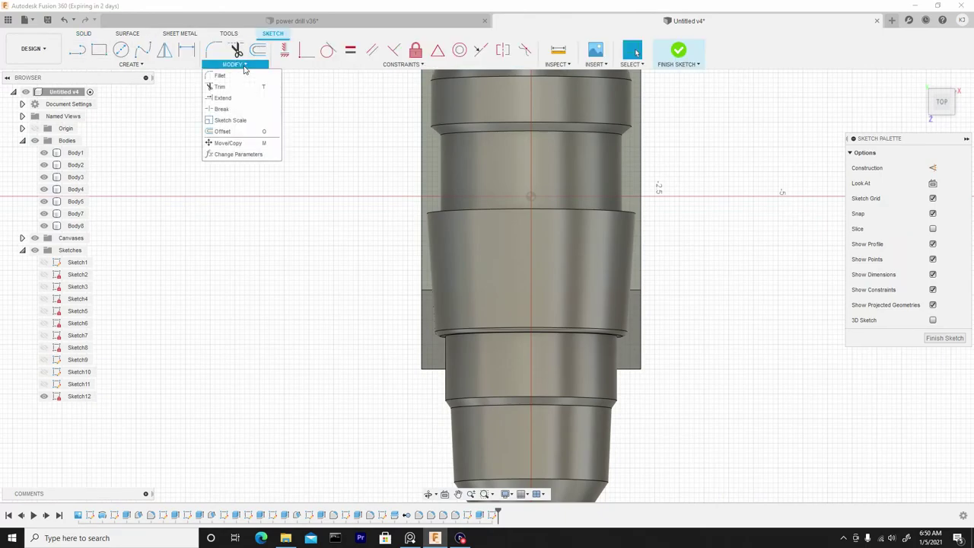
pyautogui.click(228, 132)
pyautogui.keyDown('shift'); pyautogui.moveTo(503, 229); pyautogui.dragTo(535, 235, button='middle'); pyautogui.keyUp('shift')
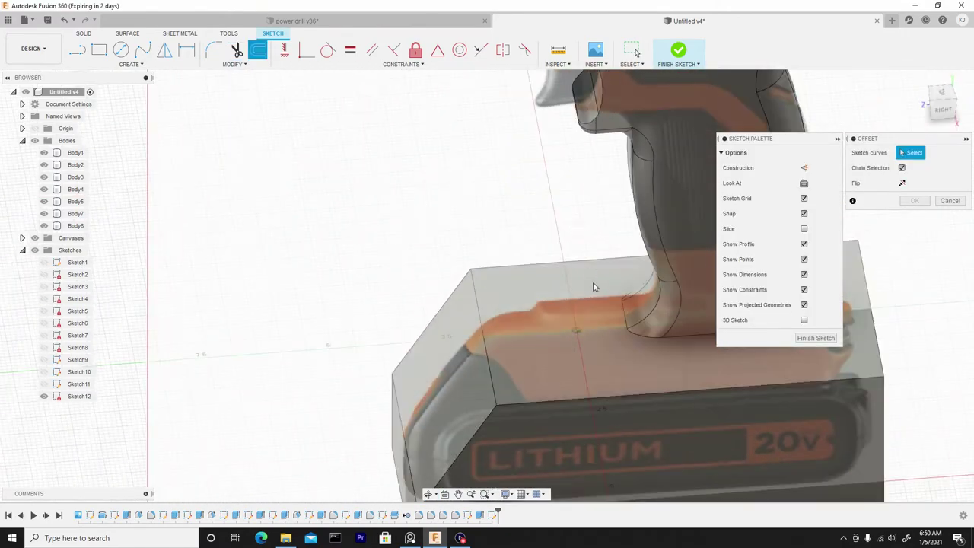
pyautogui.moveTo(594, 290); pyautogui.dragTo(470, 209, button='middle')
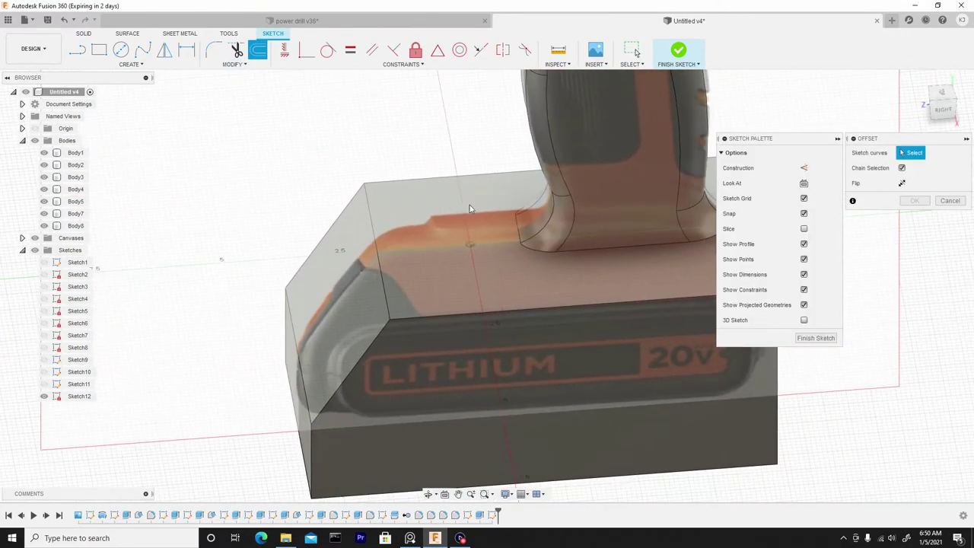
pyautogui.click(450, 312)
pyautogui.scroll(-3, 450, 327)
pyautogui.moveTo(449, 316); pyautogui.dragTo(443, 286)
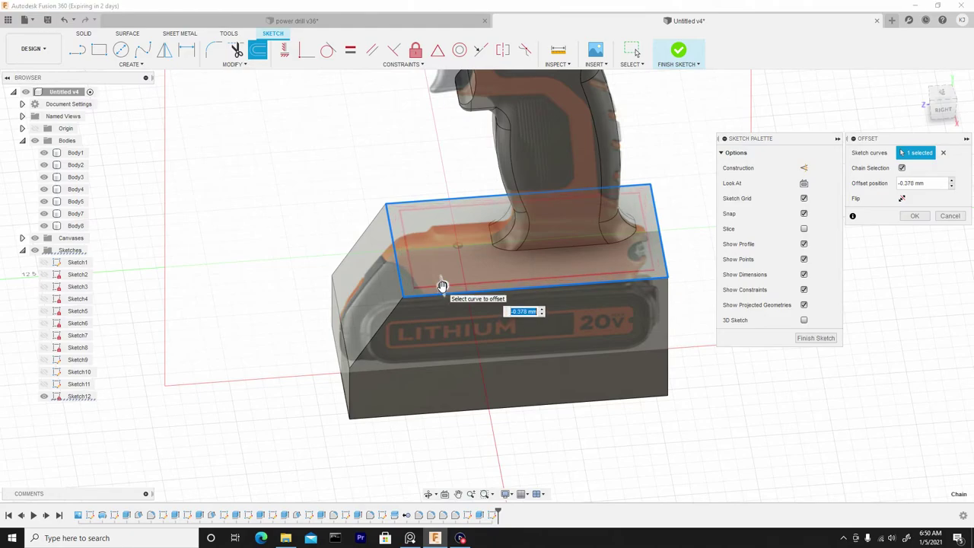
pyautogui.click(916, 216)
pyautogui.scroll(3, 445, 266)
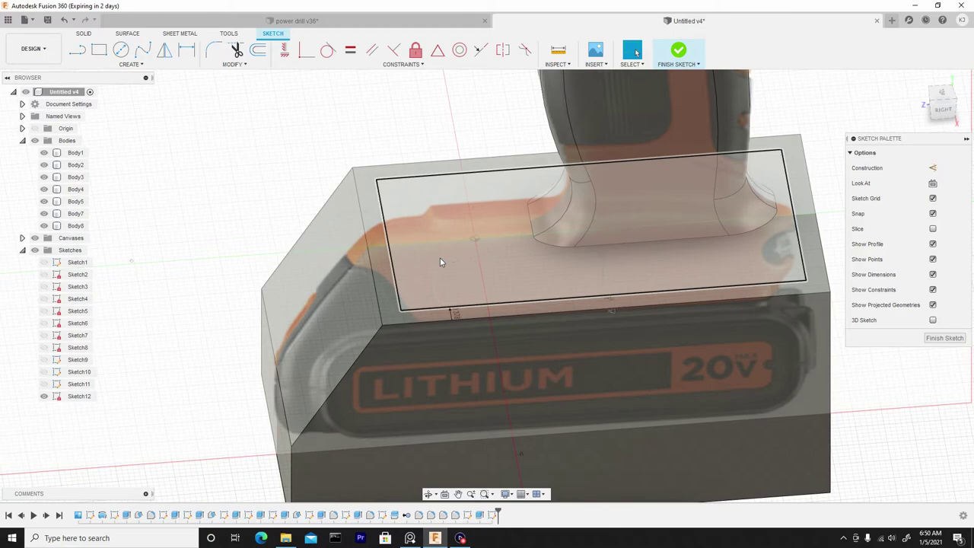
# Step: Sketch a narrow rectangle across the front end of the offset outline, spanning from its far edge to its near edge
pyautogui.press('r')
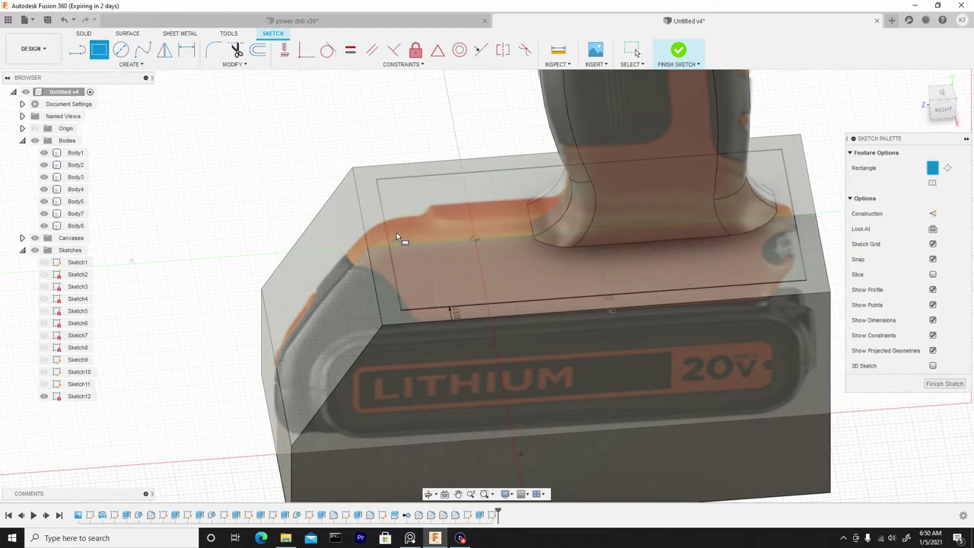
pyautogui.click(376, 180)
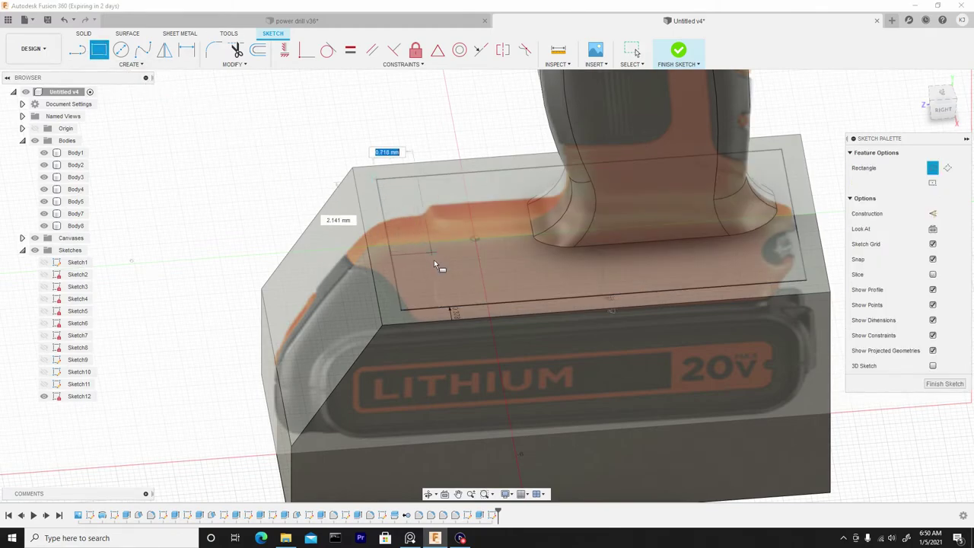
pyautogui.click(453, 307)
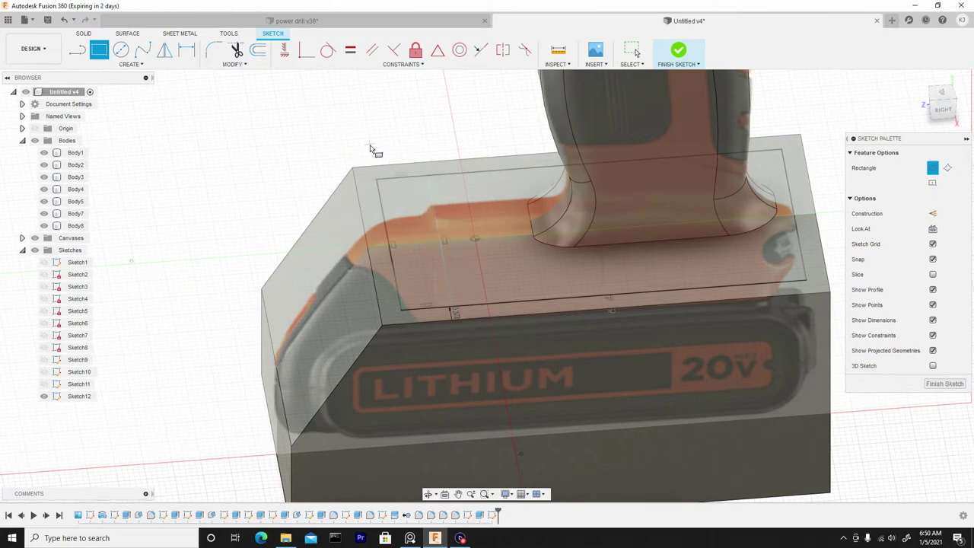
# Step: Trim the front edge and both side segments ahead of the rectangle's inner line to shorten the offset outline
pyautogui.click(236, 50)
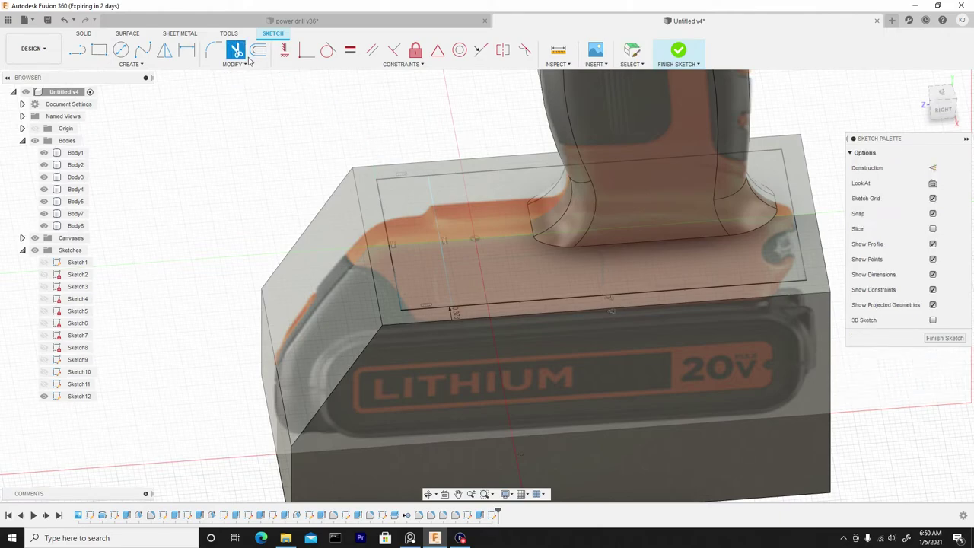
pyautogui.click(401, 175)
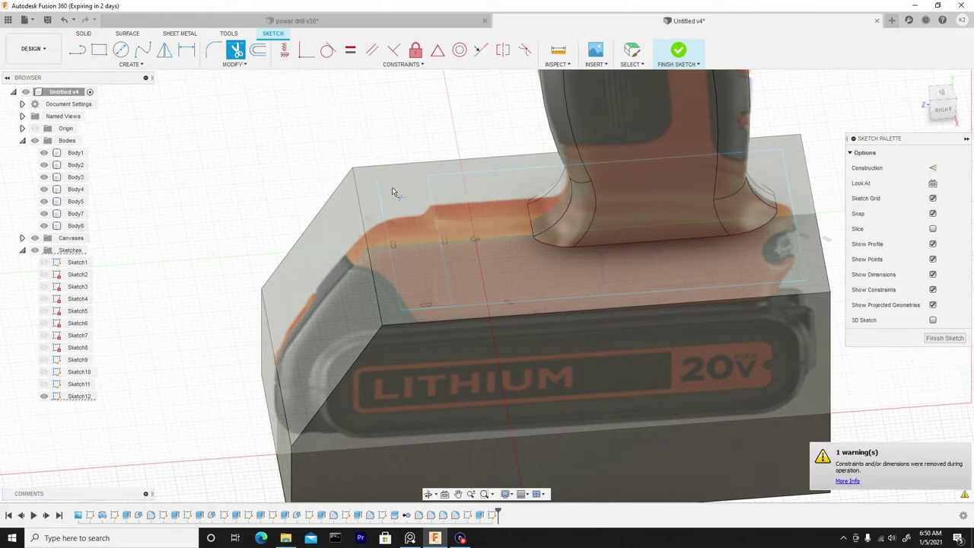
pyautogui.click(394, 272)
pyautogui.click(423, 310)
pyautogui.scroll(-1, 460, 220)
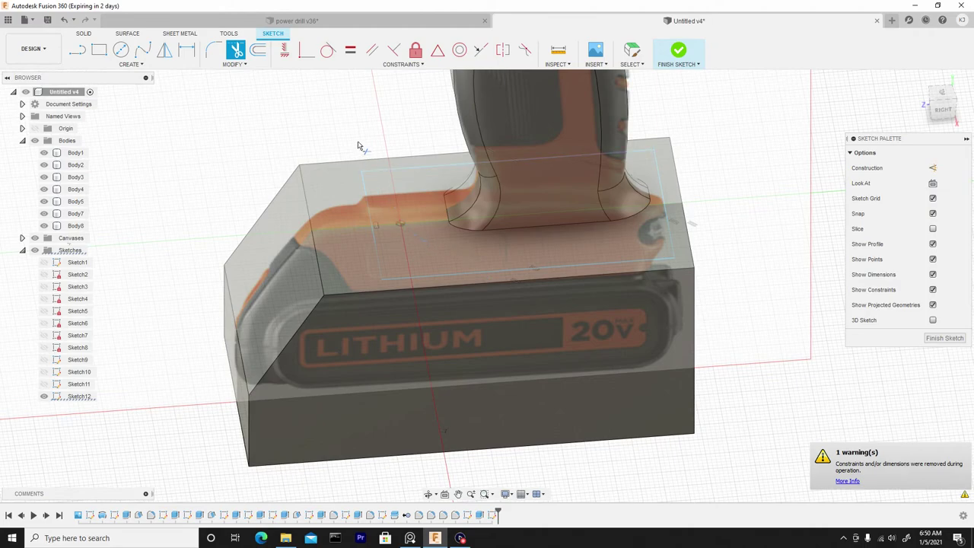
pyautogui.rightClick(396, 151)
pyautogui.click(428, 142)
# Step: Extrude the shortened outline upward from the battery block to the base of the handle as a new body
pyautogui.click(425, 261)
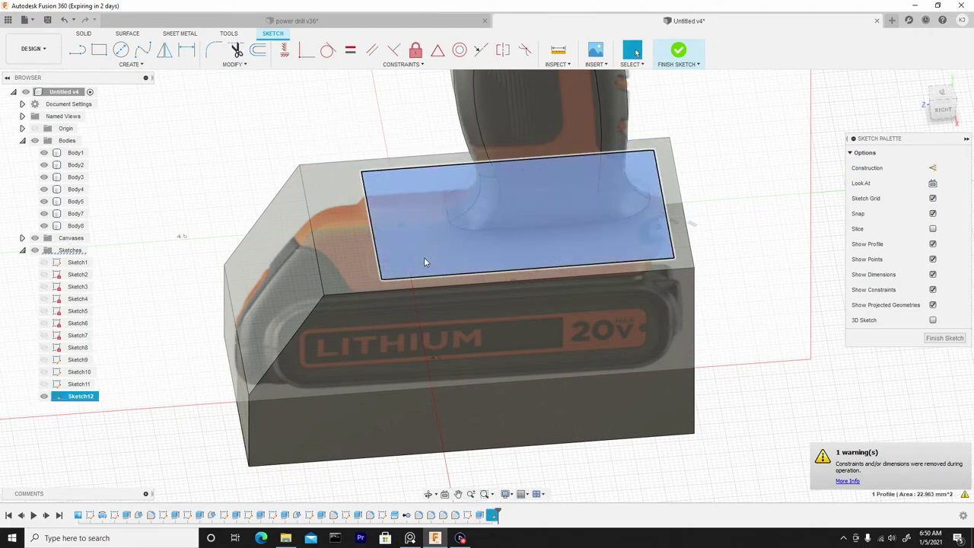
pyautogui.rightClick(425, 262)
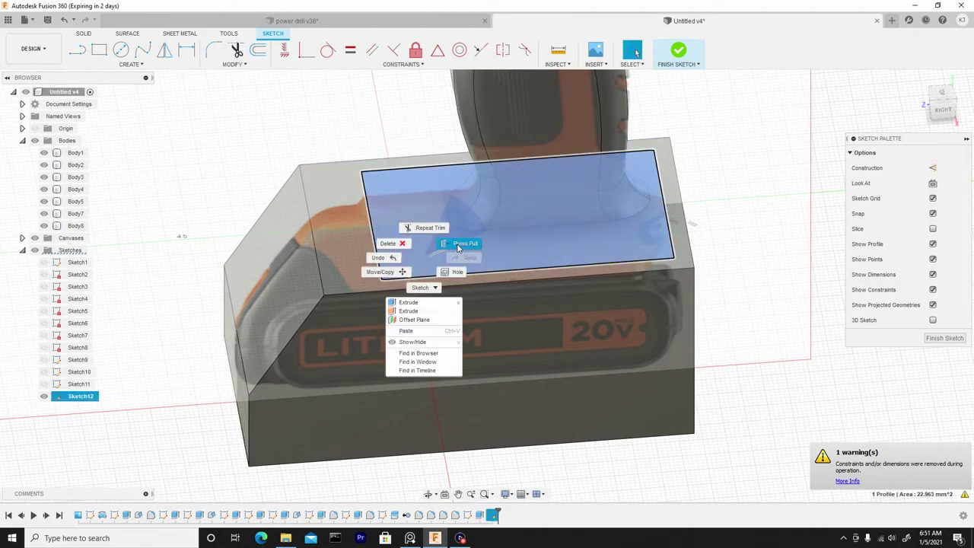
pyautogui.click(458, 248)
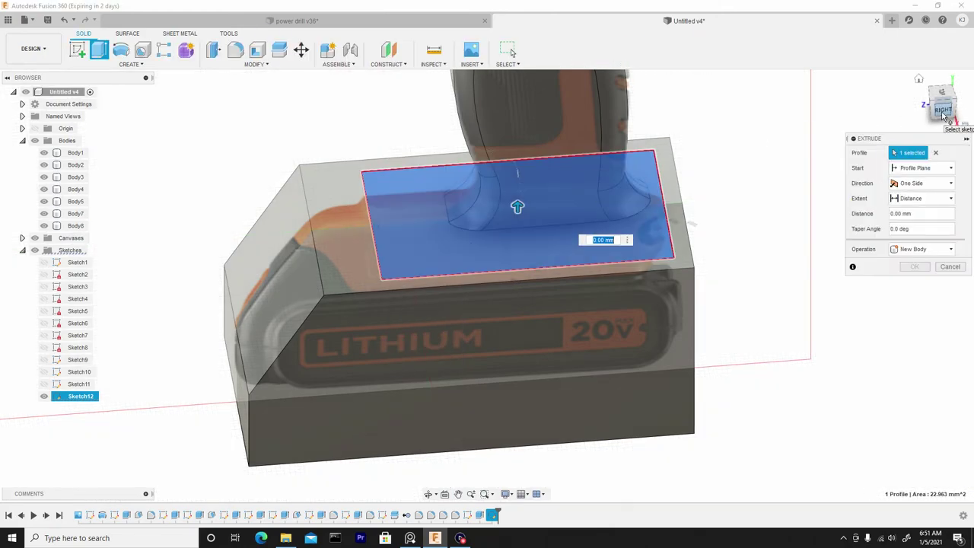
pyautogui.click(942, 111)
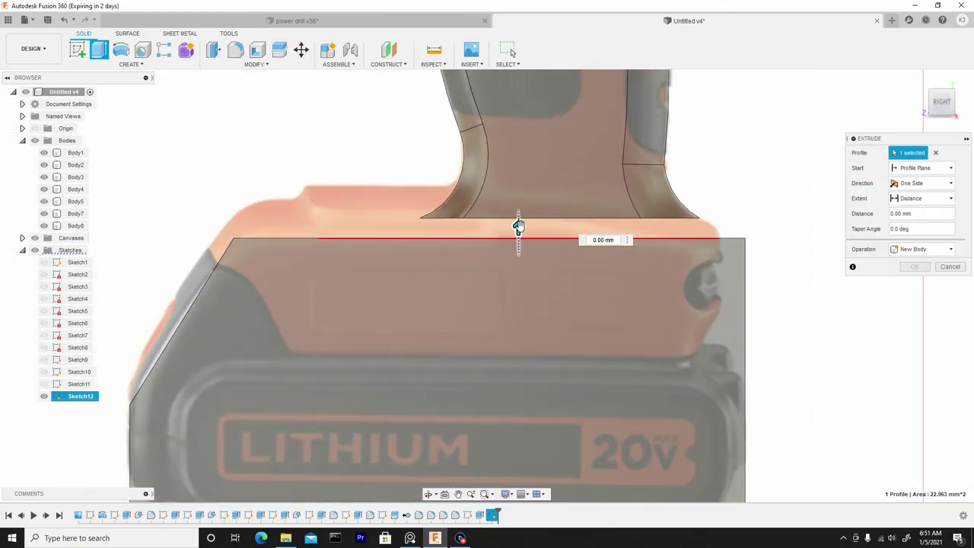
pyautogui.moveTo(518, 225); pyautogui.dragTo(517, 204)
pyautogui.click(919, 250)
pyautogui.click(924, 293)
pyautogui.click(914, 267)
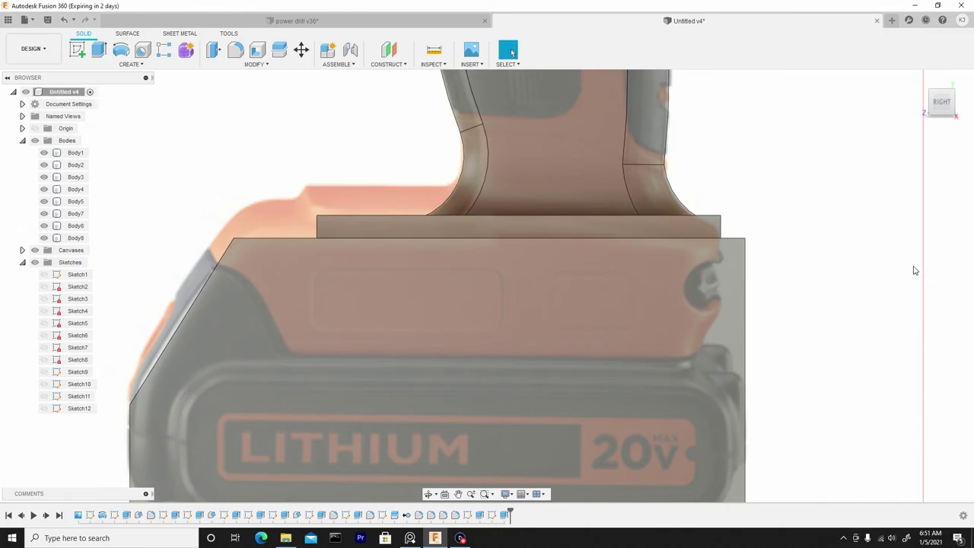
# Step: Examine the battery block and the plate above it against the reference image, from several angles and in the right side view
pyautogui.scroll(-4, 729, 228)
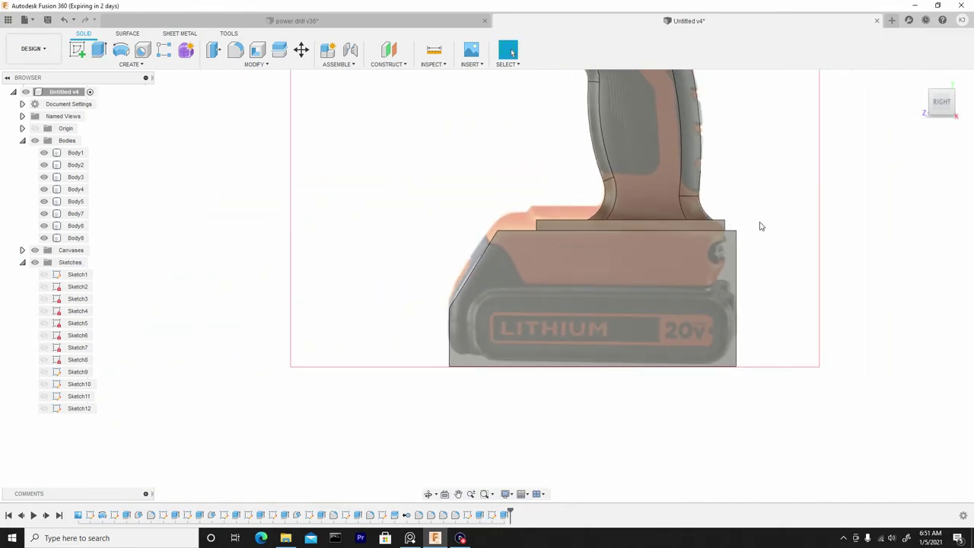
pyautogui.scroll(3, 710, 244)
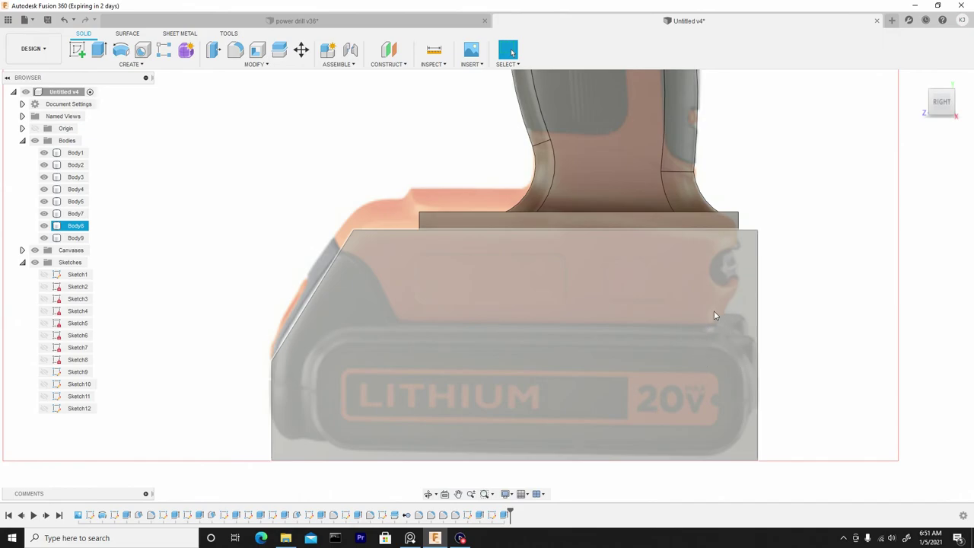
pyautogui.scroll(-5, 712, 312)
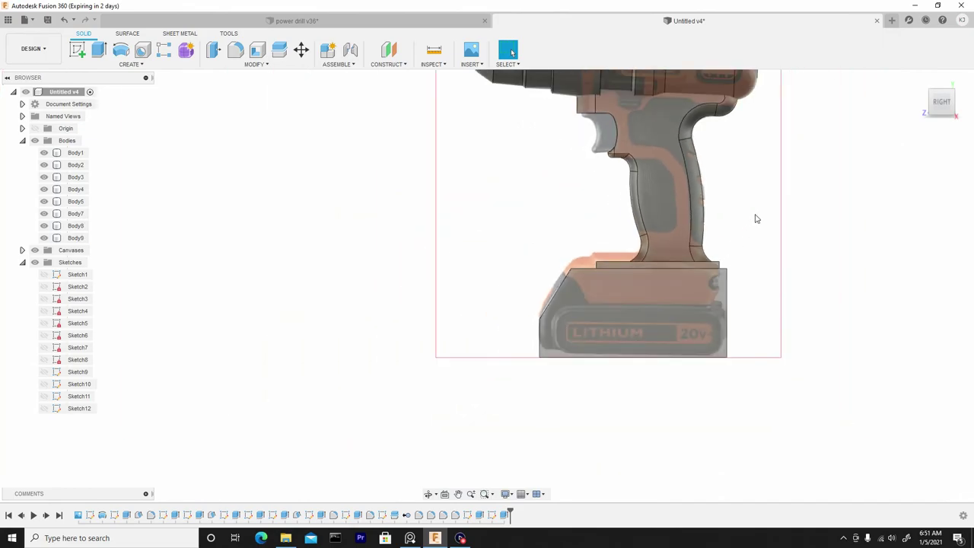
pyautogui.keyDown('shift'); pyautogui.moveTo(753, 225); pyautogui.dragTo(506, 289, button='middle'); pyautogui.keyUp('shift')
pyautogui.keyDown('shift'); pyautogui.moveTo(512, 52); pyautogui.dragTo(677, 244, button='middle'); pyautogui.keyUp('shift')
pyautogui.press('Escape')
pyautogui.keyDown('shift'); pyautogui.moveTo(735, 226); pyautogui.dragTo(830, 168, button='middle'); pyautogui.keyUp('shift')
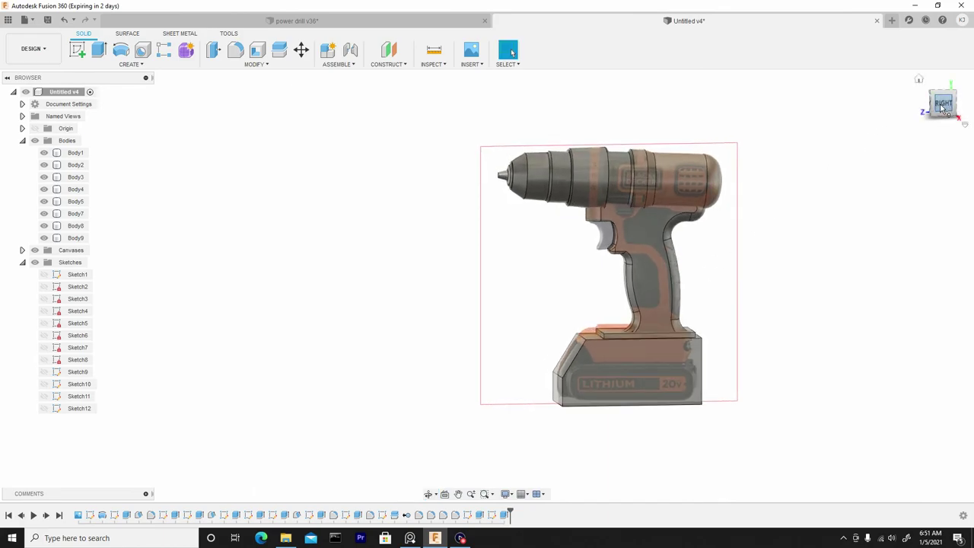
pyautogui.scroll(5, 660, 362)
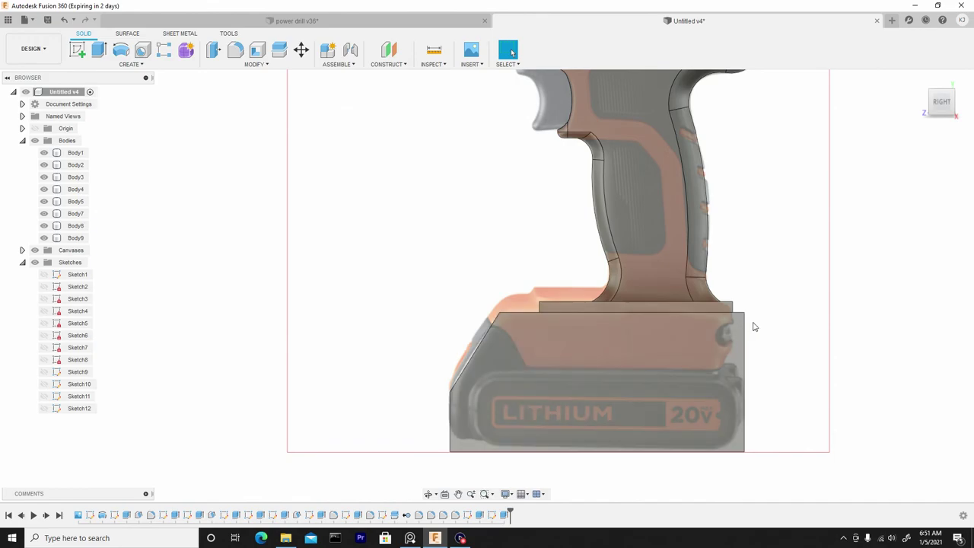
pyautogui.moveTo(753, 326); pyautogui.dragTo(540, 326, button='middle')
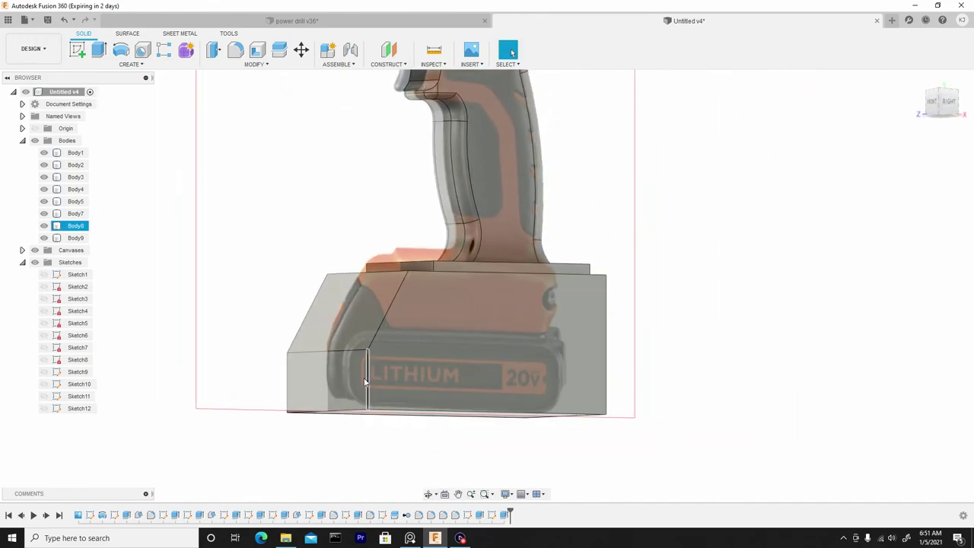
pyautogui.keyDown('shift'); pyautogui.moveTo(454, 365); pyautogui.dragTo(470, 352, button='middle'); pyautogui.keyUp('shift')
pyautogui.press('Escape')
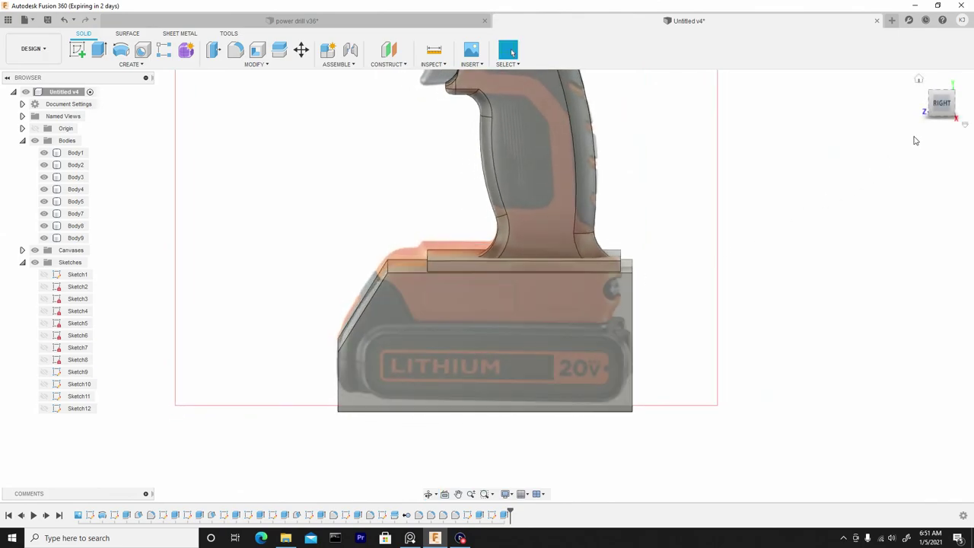
pyautogui.click(940, 106)
pyautogui.click(442, 341)
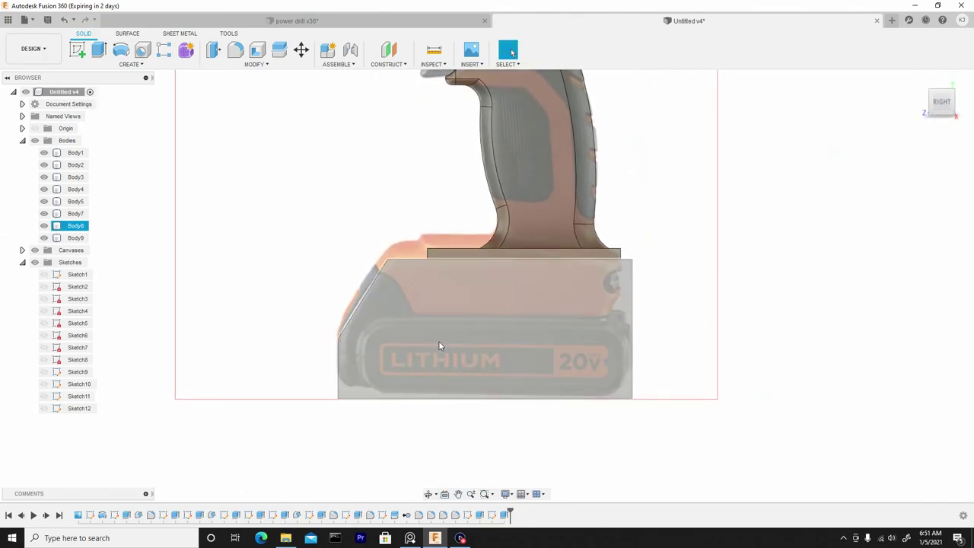
pyautogui.click(645, 363)
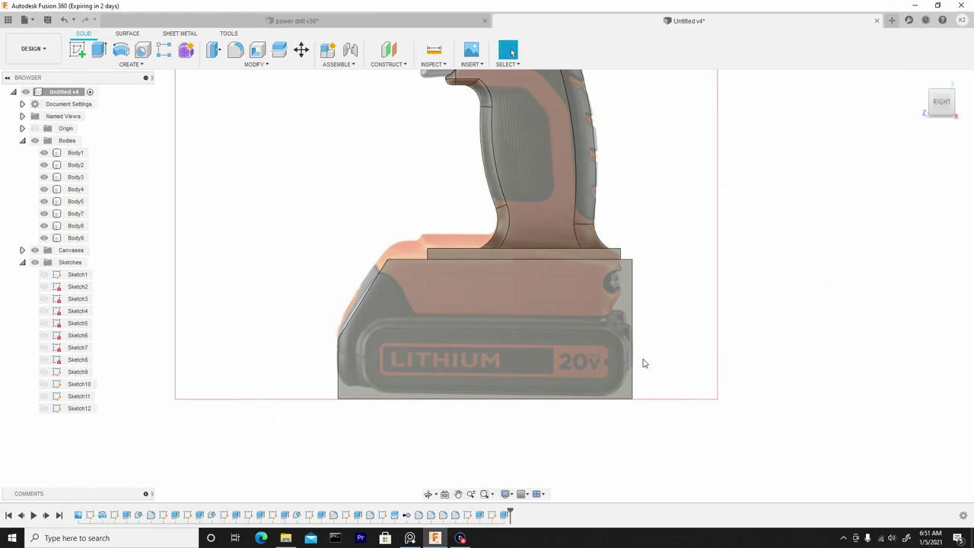
pyautogui.click(629, 340)
pyautogui.scroll(-3, 621, 329)
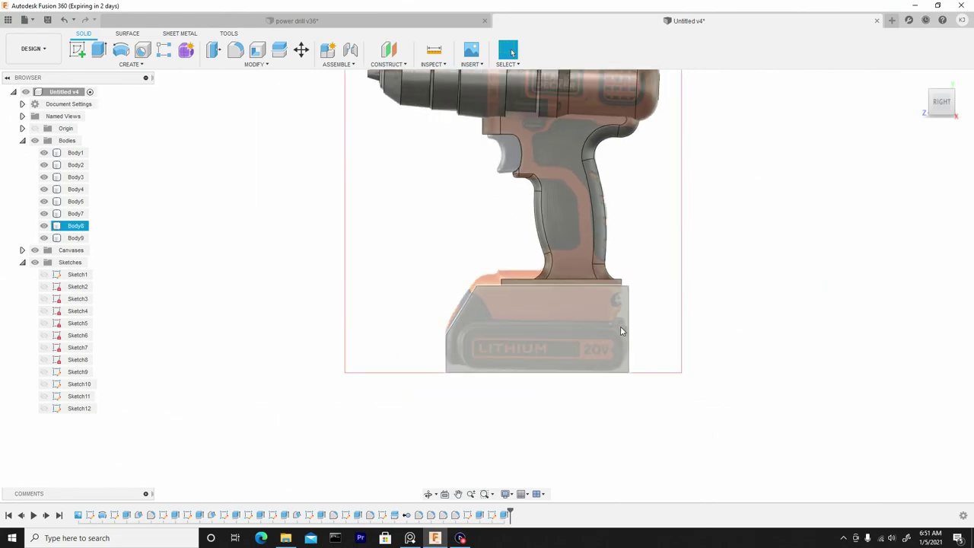